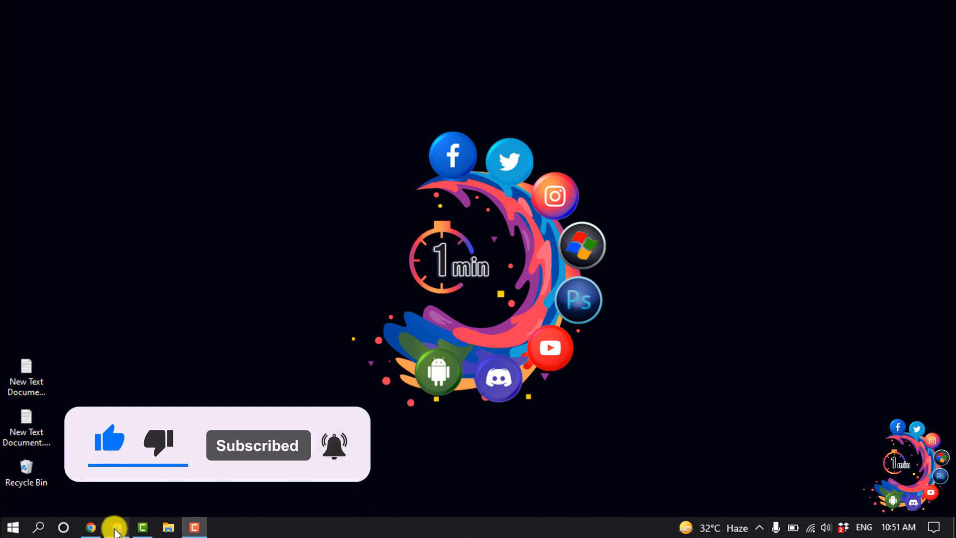
- Reach the Alternative payment providers list via Settings > Payments in Shopify admin
click(117, 529)
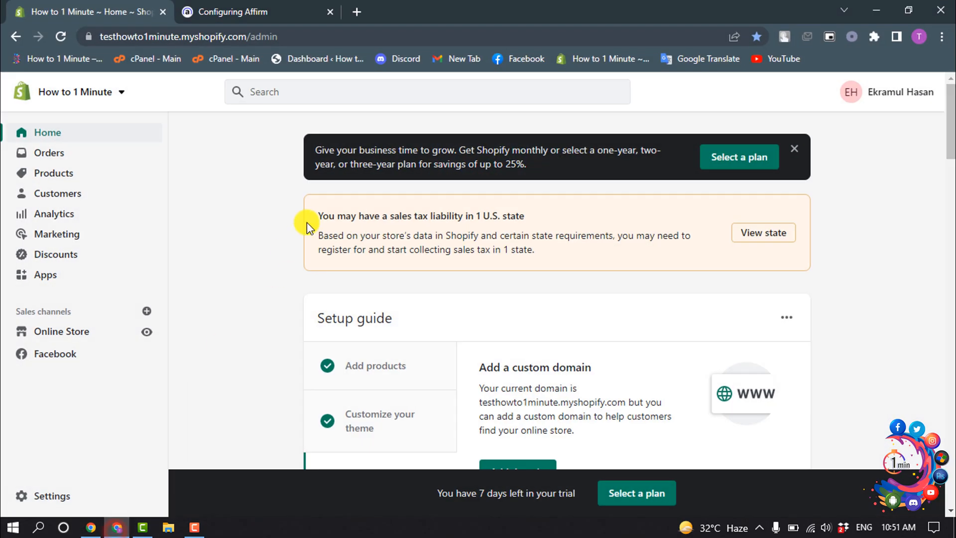
click(53, 497)
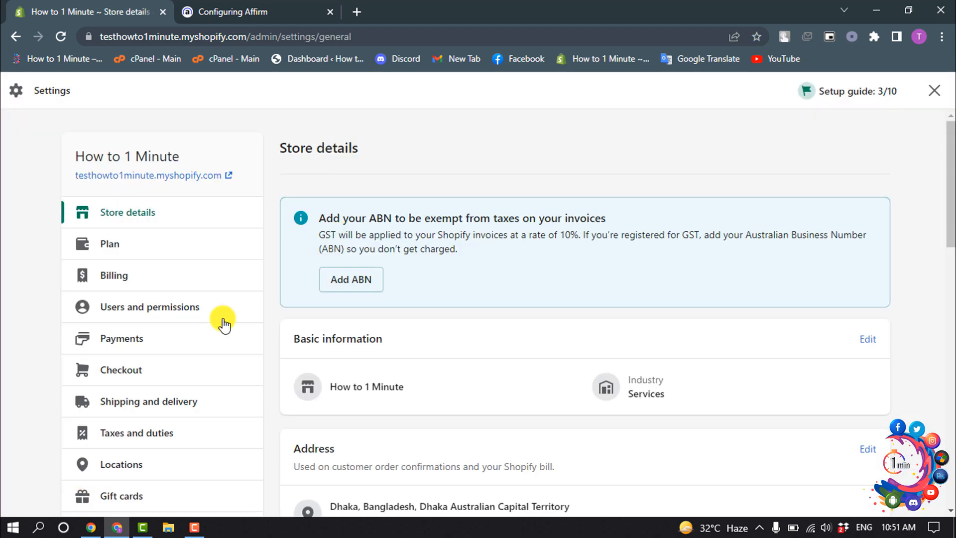
click(121, 338)
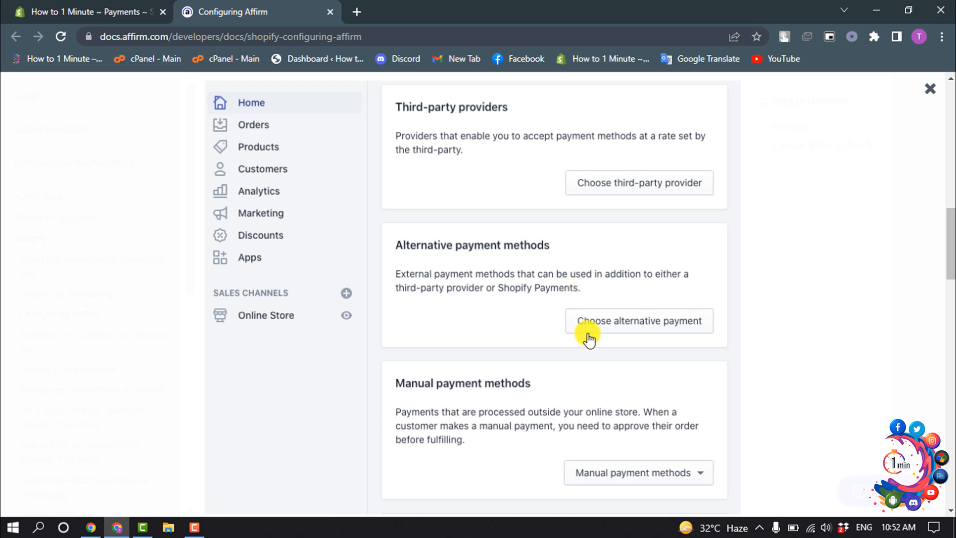
click(685, 328)
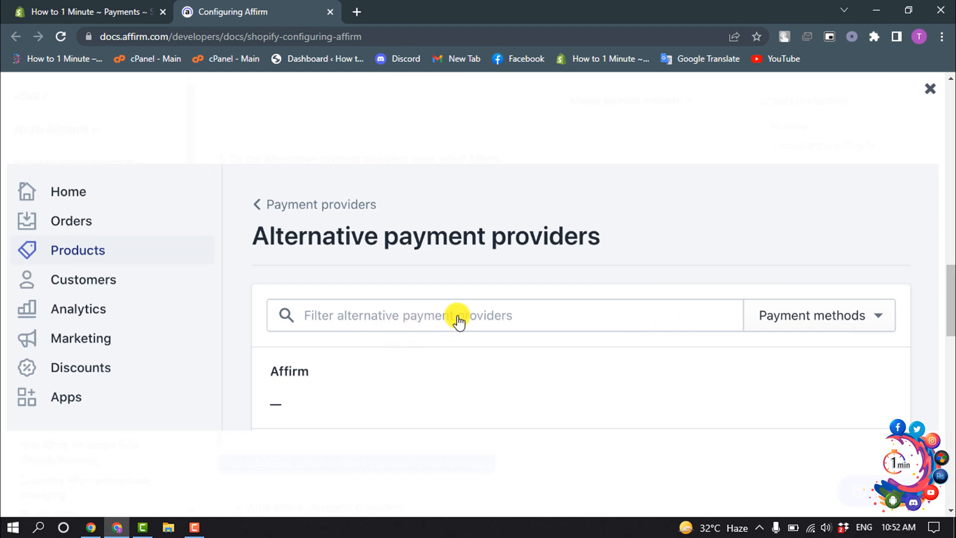
- Select Affirm to show its setup form with both API keys entered and test mode enabled
click(413, 320)
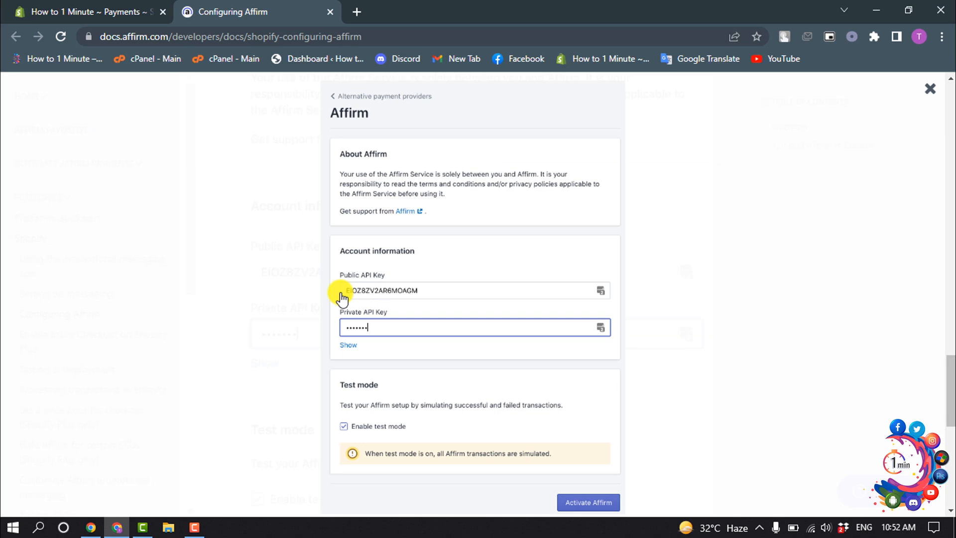